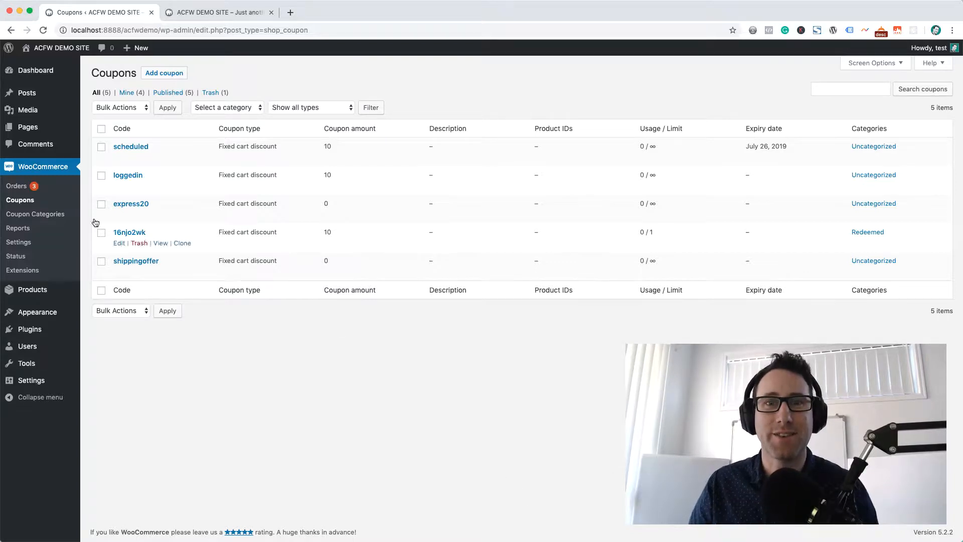
# Start a new coupon with the code BOGOSINGLE and open its BOGO Deals settings.
pyautogui.click(152, 78)
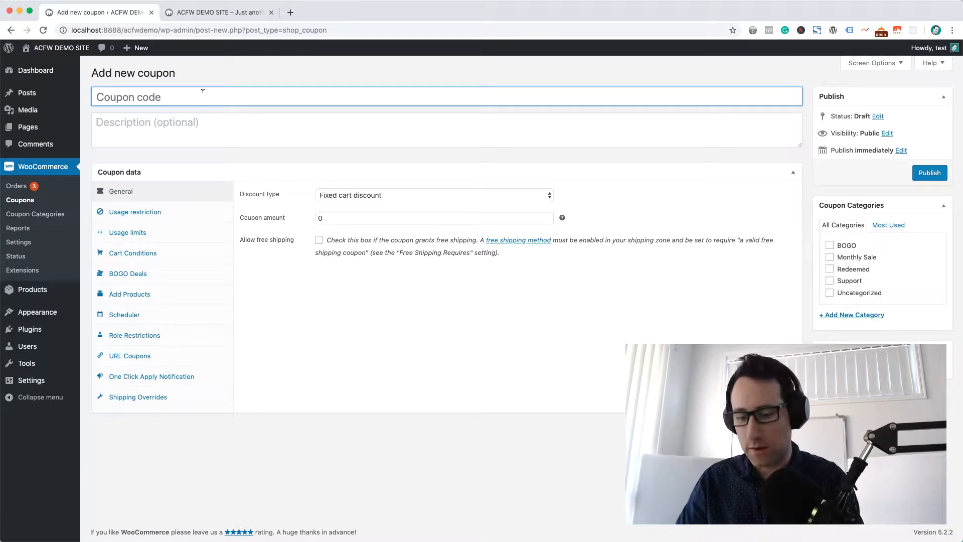
pyautogui.write('BOGOSINGLE')
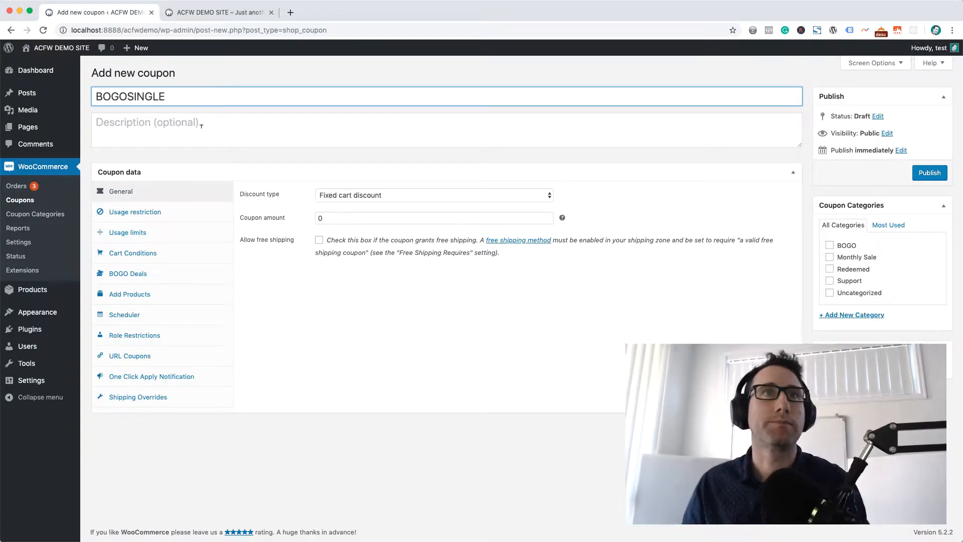
pyautogui.click(141, 275)
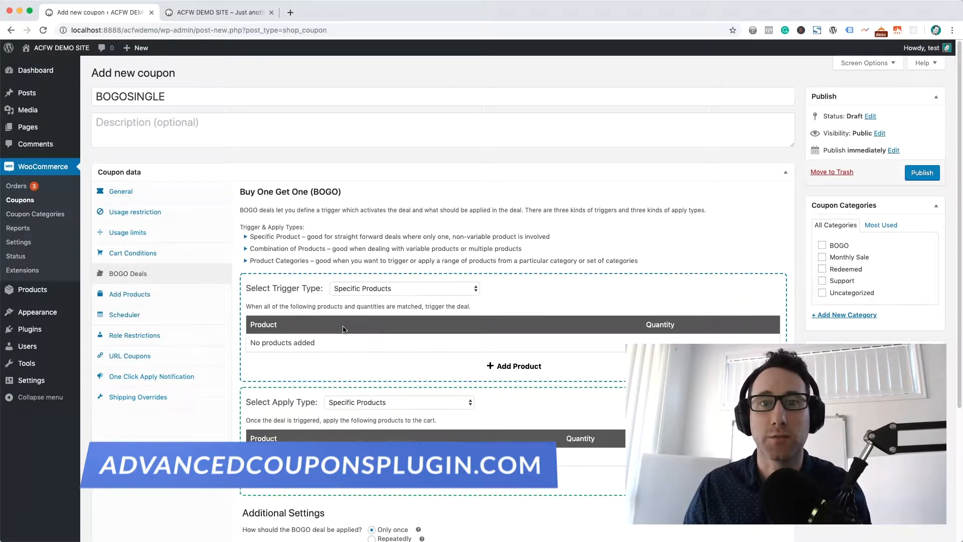
# Examine the Buy One Get One settings and the available trigger types for the deal.
pyautogui.click(392, 291)
pyautogui.click(363, 288)
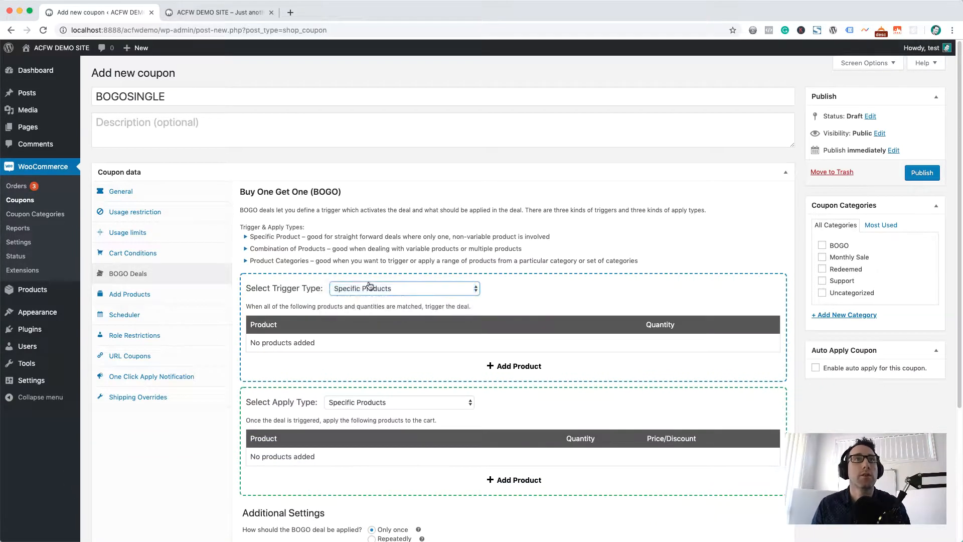
pyautogui.scroll(-1, 375, 270)
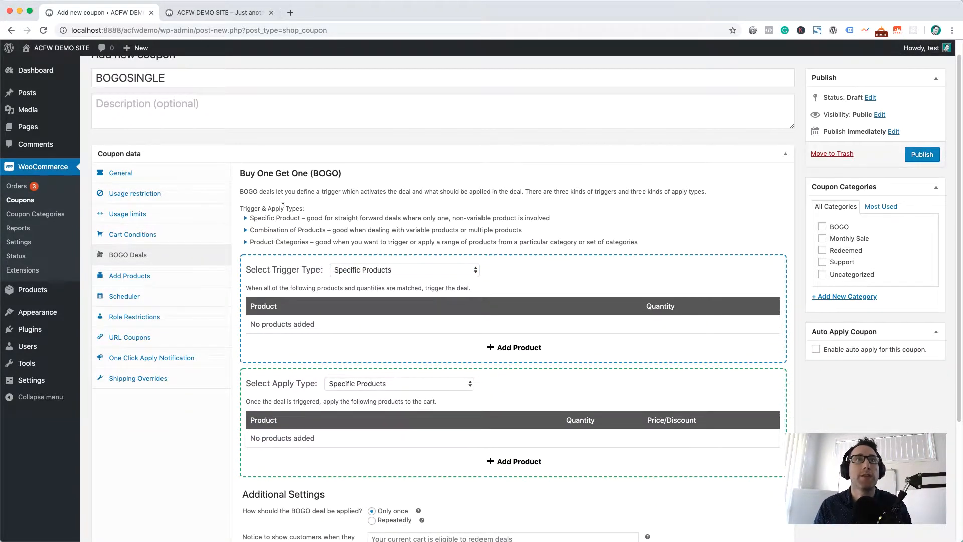
pyautogui.scroll(-2, 301, 194)
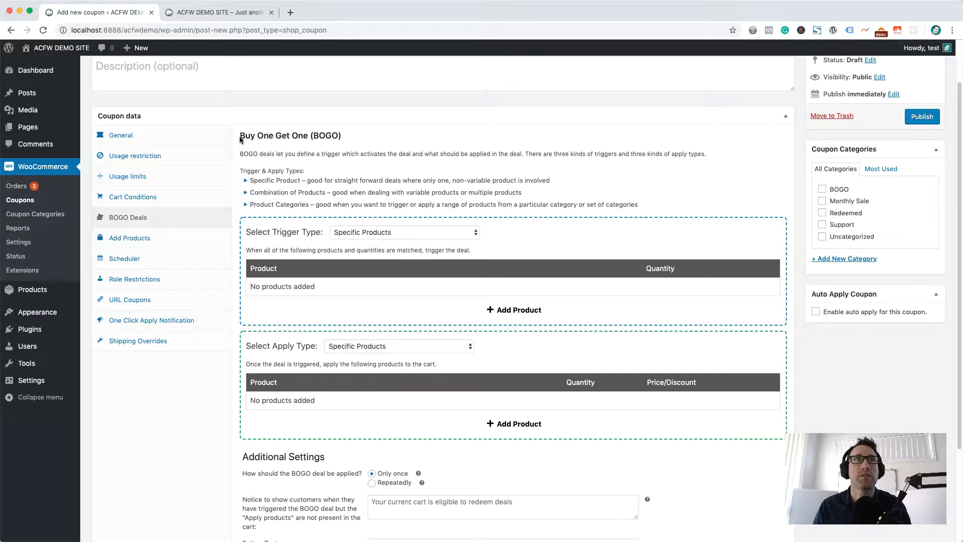
pyautogui.moveTo(240, 137); pyautogui.dragTo(309, 134)
pyautogui.moveTo(240, 136); pyautogui.dragTo(292, 134)
pyautogui.click(301, 133)
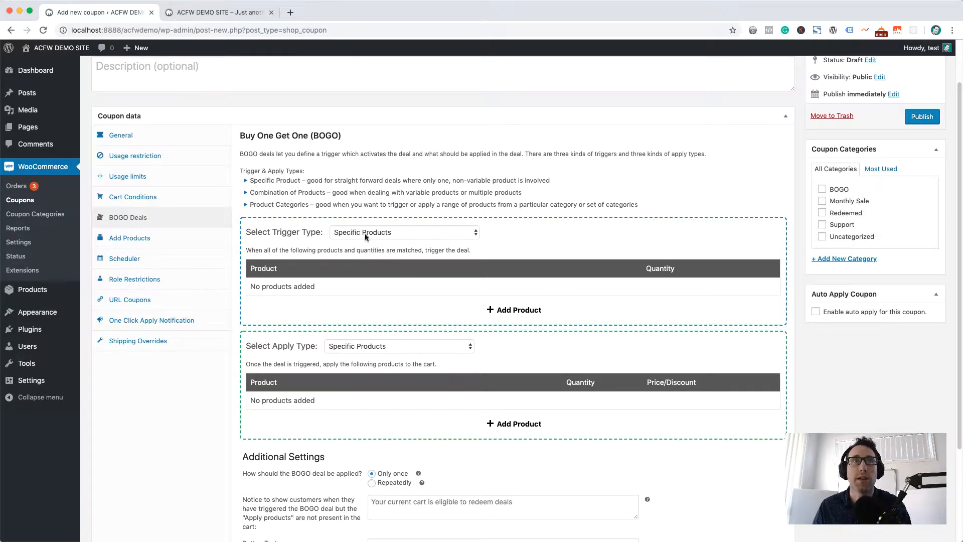
pyautogui.click(405, 231)
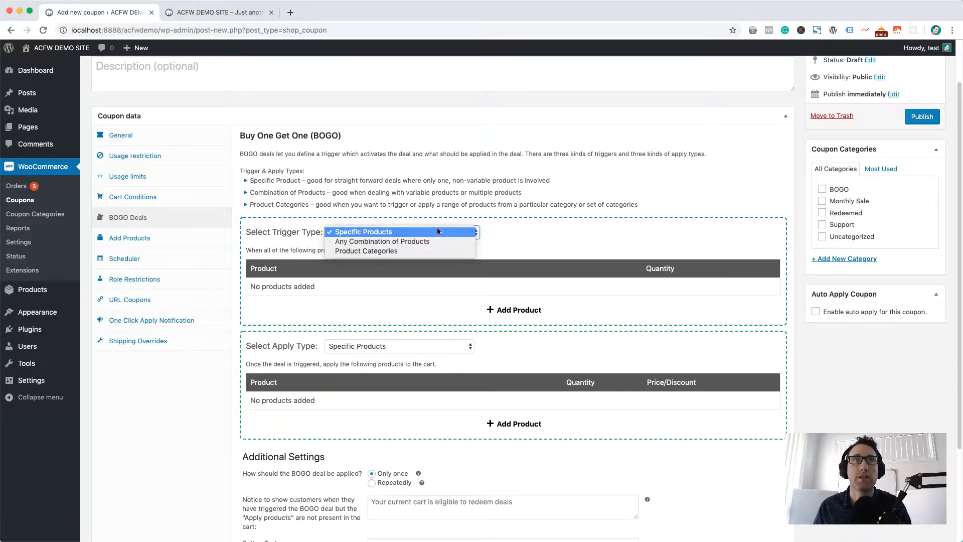
pyautogui.click(561, 239)
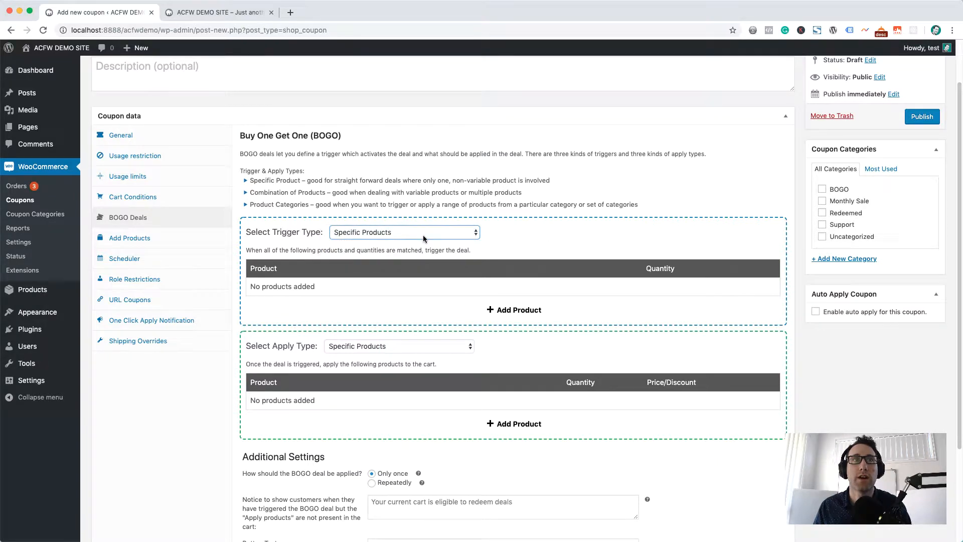
# Add Sunglasses (woo-sunglasses) with quantity 1 as the deal's trigger product and start a new row for the apply product.
pyautogui.click(498, 312)
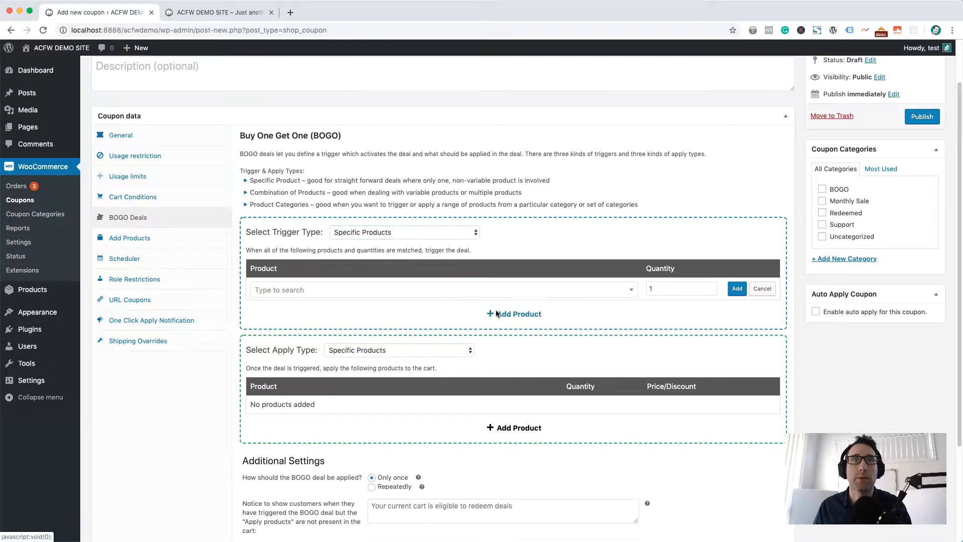
pyautogui.click(333, 290)
pyautogui.write('sdun')
pyautogui.press('BackSpace')
pyautogui.press('BackSpace')
pyautogui.press('BackSpace')
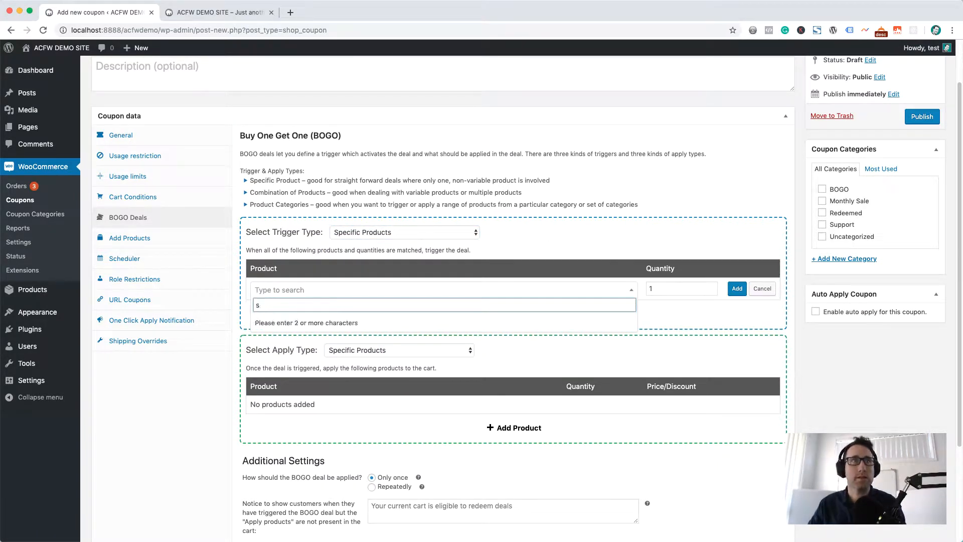
pyautogui.write('ung')
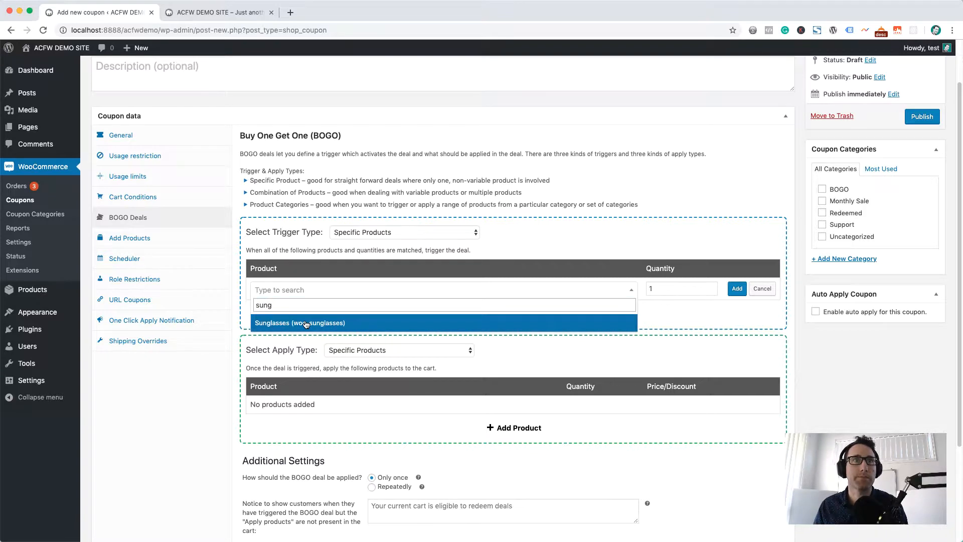
pyautogui.click(308, 322)
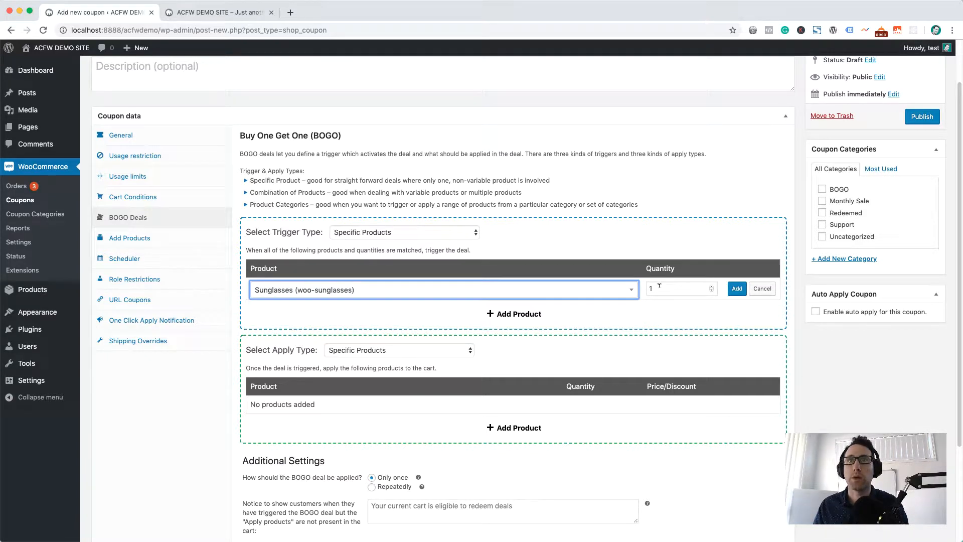
pyautogui.click(644, 315)
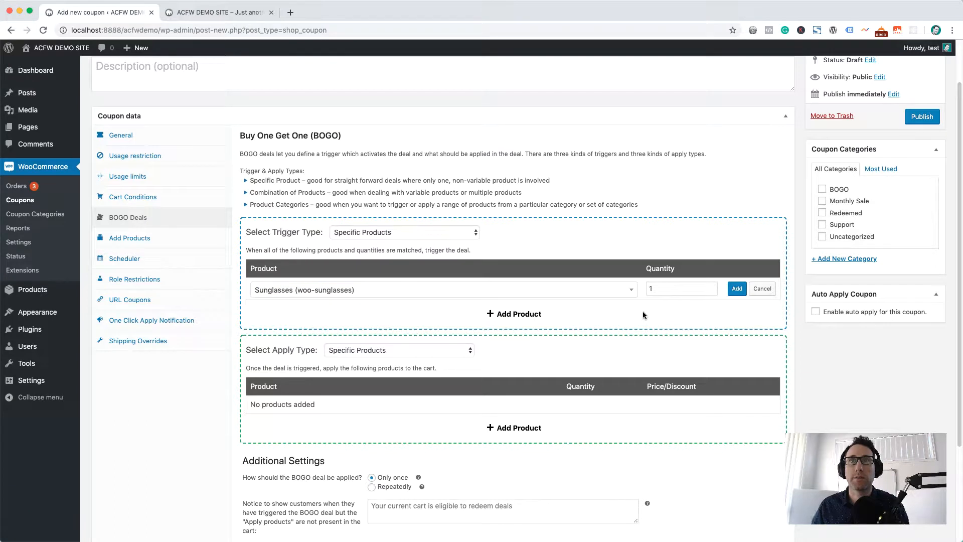
pyautogui.click(512, 428)
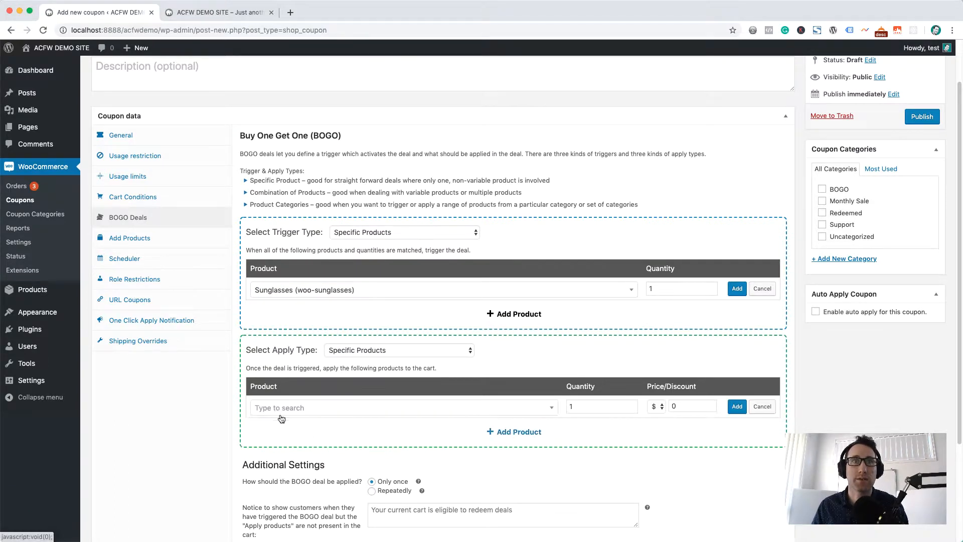
pyautogui.click(737, 288)
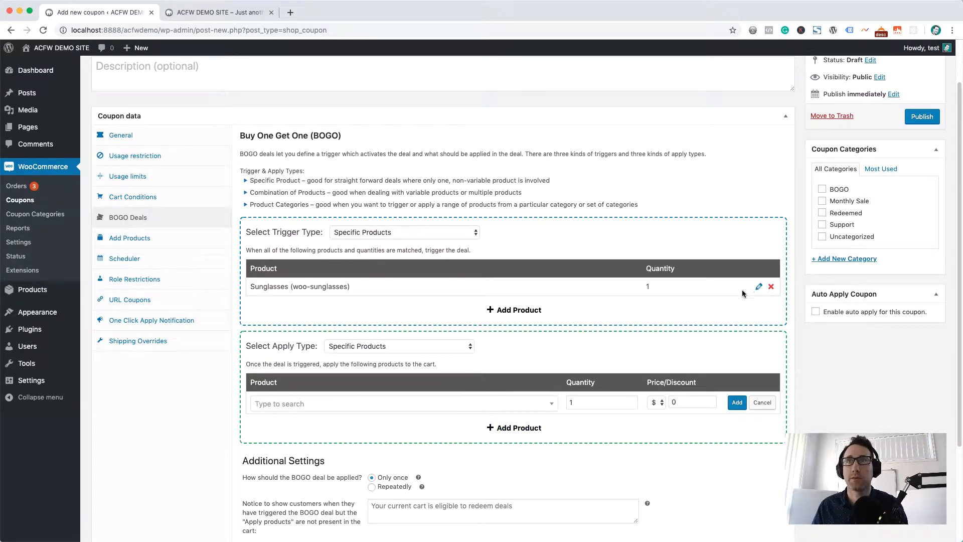
# Add Sunglasses (woo-sunglasses) with quantity 1 and a 50 percentage discount as the deal's apply product.
pyautogui.click(364, 406)
pyautogui.write('sun')
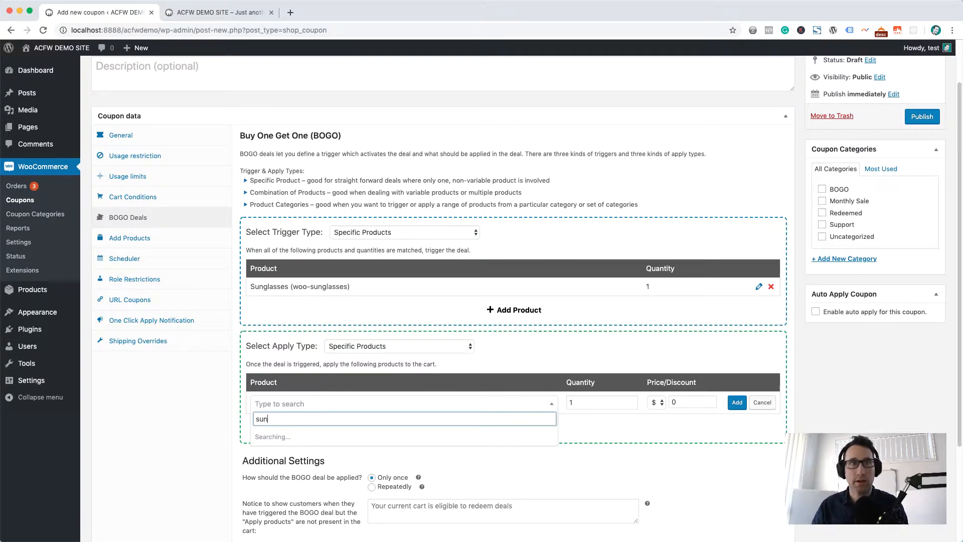
pyautogui.press('Return')
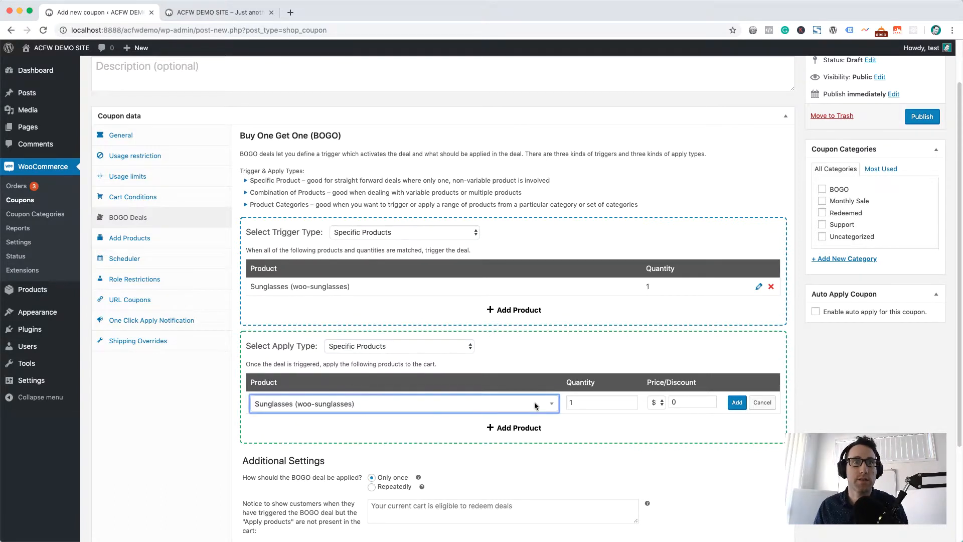
pyautogui.click(652, 402)
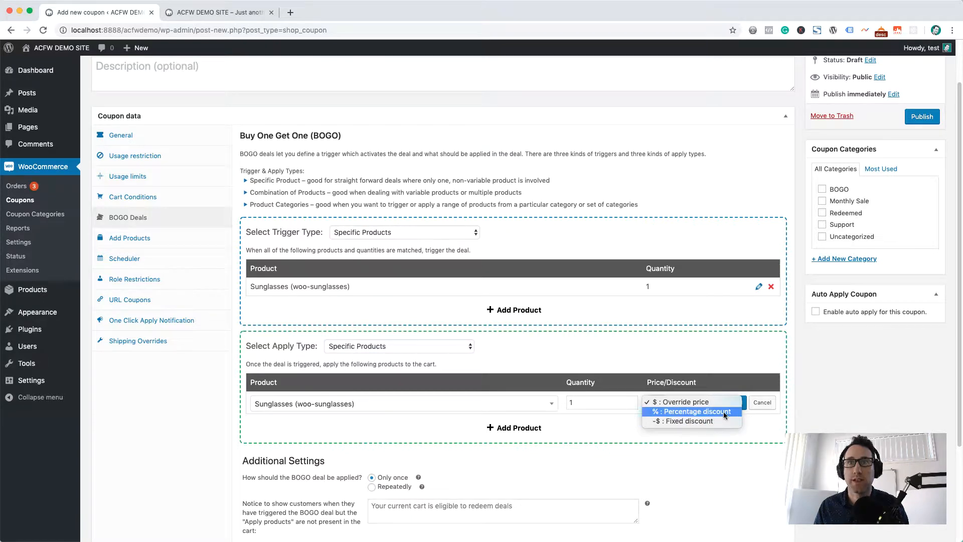
pyautogui.click(694, 411)
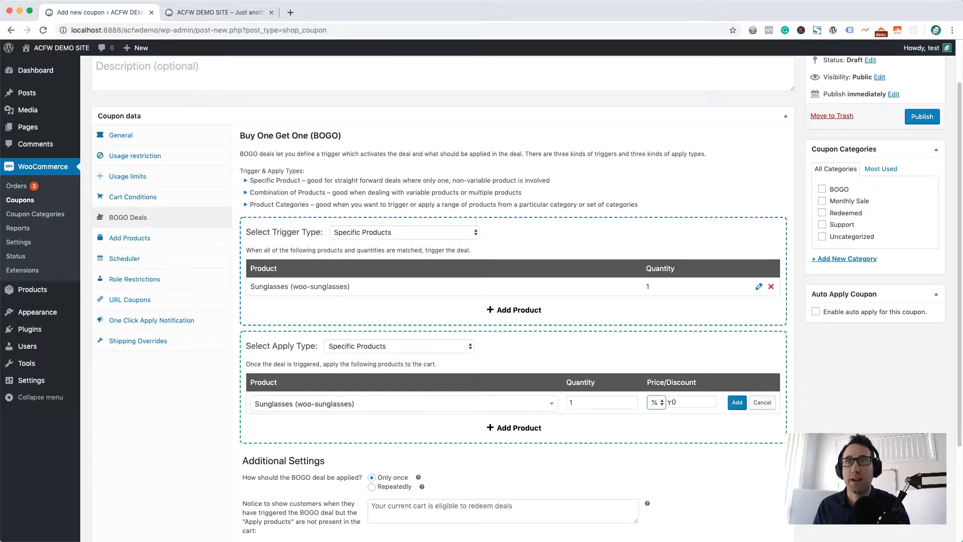
pyautogui.click(689, 402)
pyautogui.write('50')
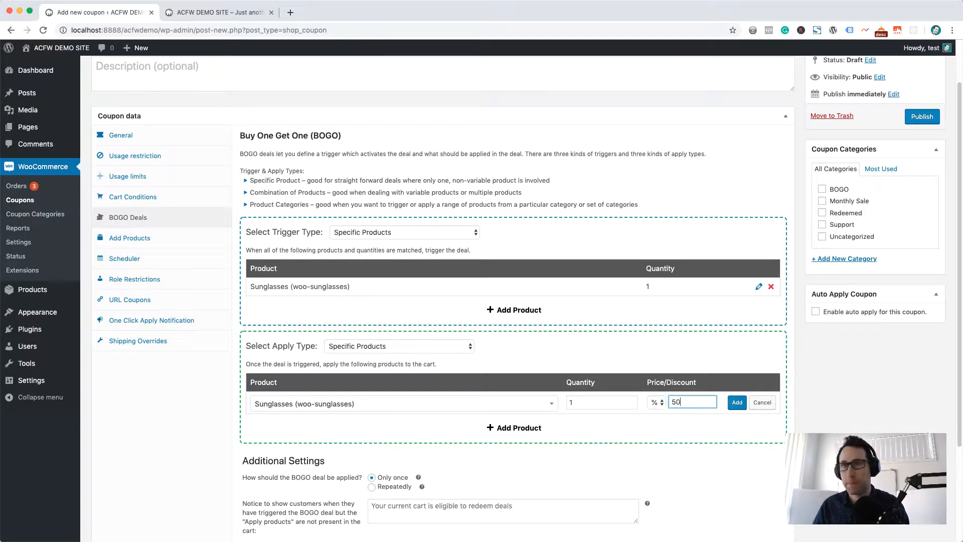
pyautogui.click(737, 402)
# Set the customer notice for the triggered deal to "You can get a second pair of sunglasses for 50% off!".
pyautogui.scroll(-5, 730, 439)
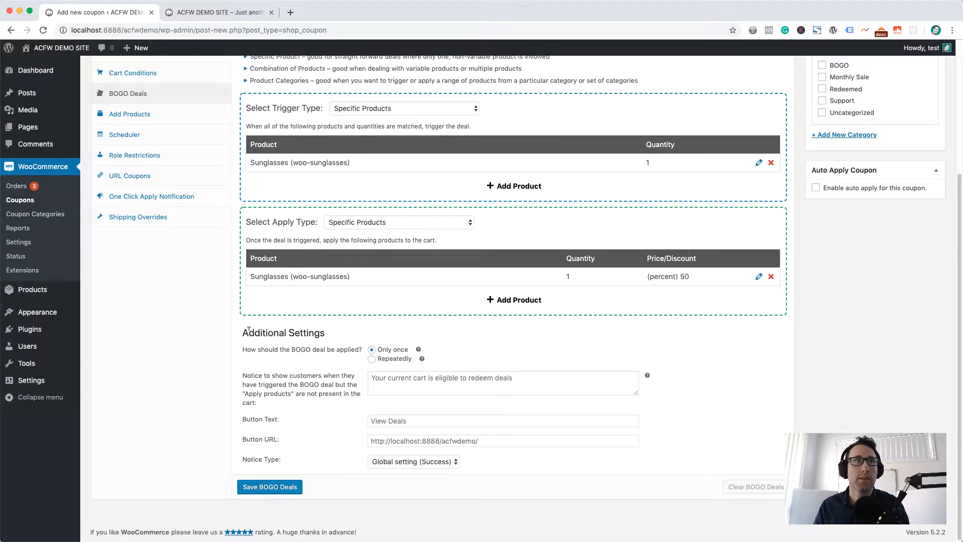
pyautogui.click(385, 380)
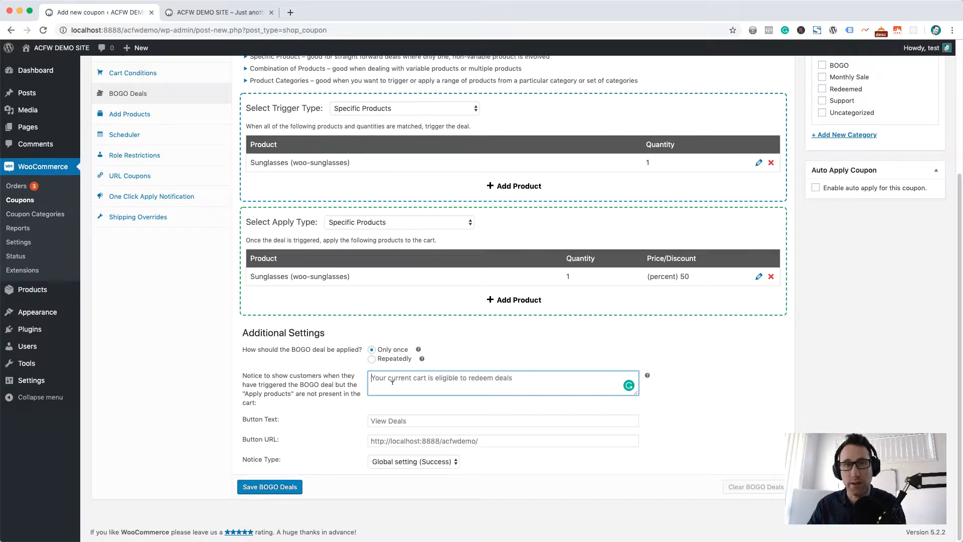
pyautogui.write('You can')
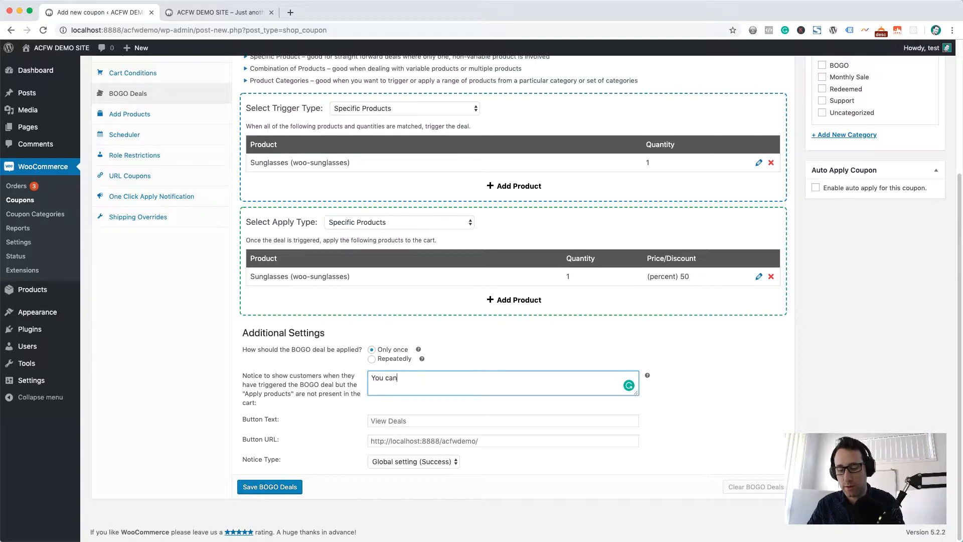
pyautogui.write(' get a second p')
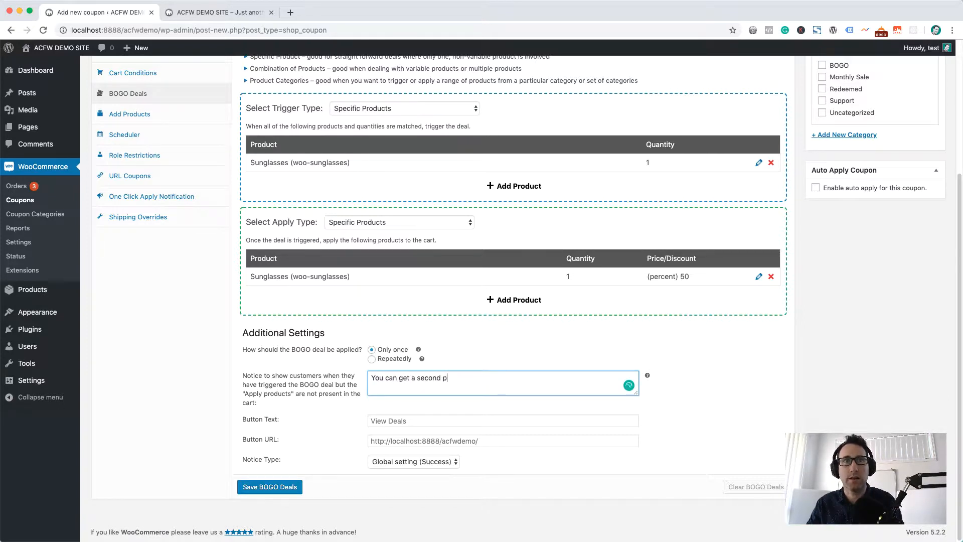
pyautogui.write('air of sunglasses fo')
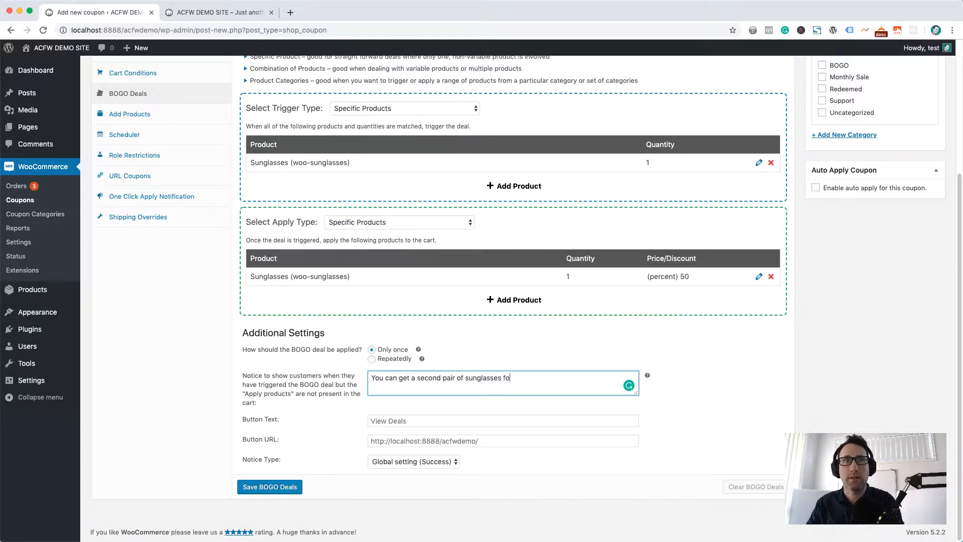
pyautogui.write('r 50%!')
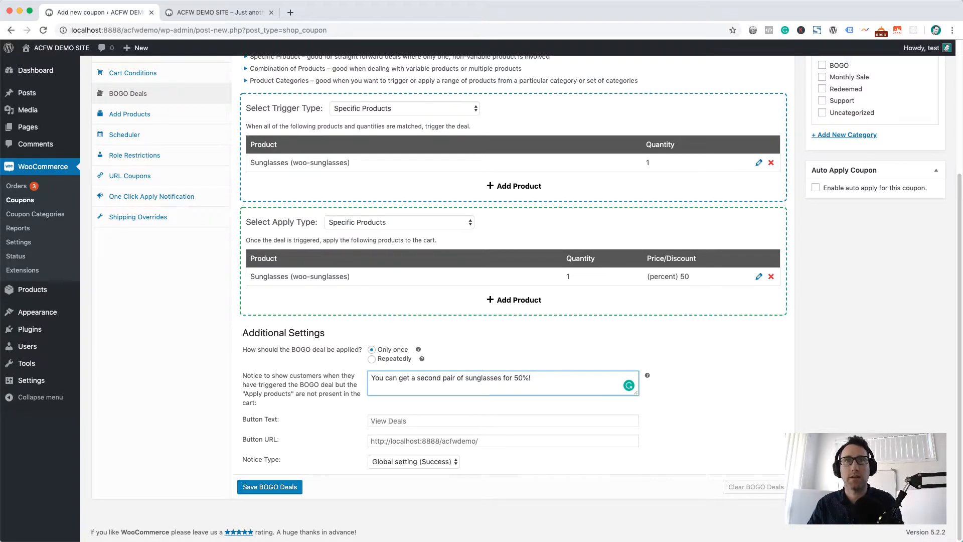
# Set the notice's button text to "View Sunglasses Product".
pyautogui.click(396, 417)
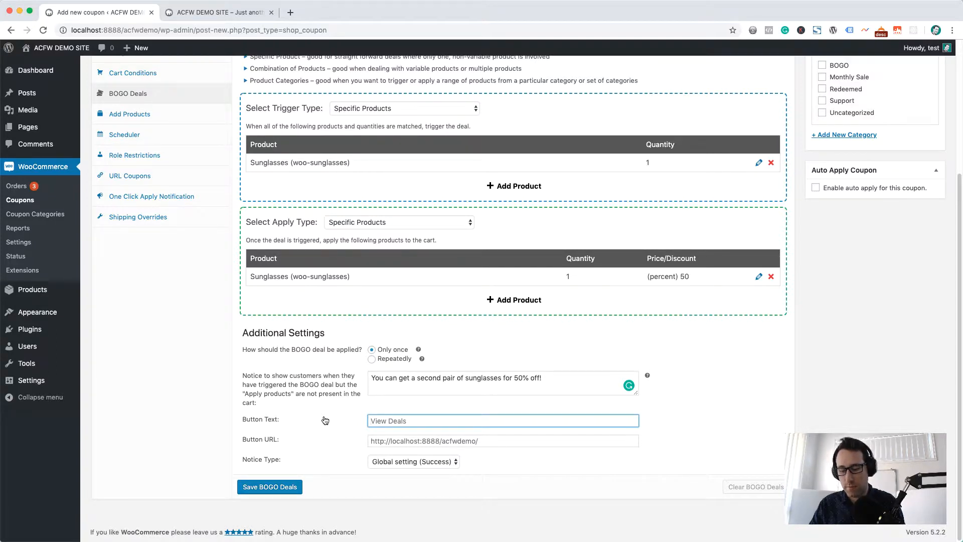
pyautogui.write('View ')
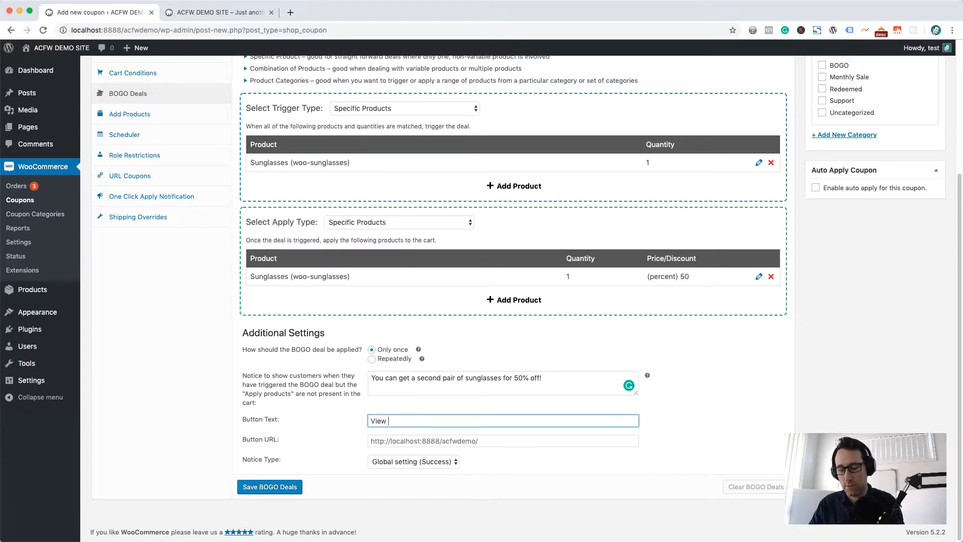
pyautogui.write('Sunglasses Product')
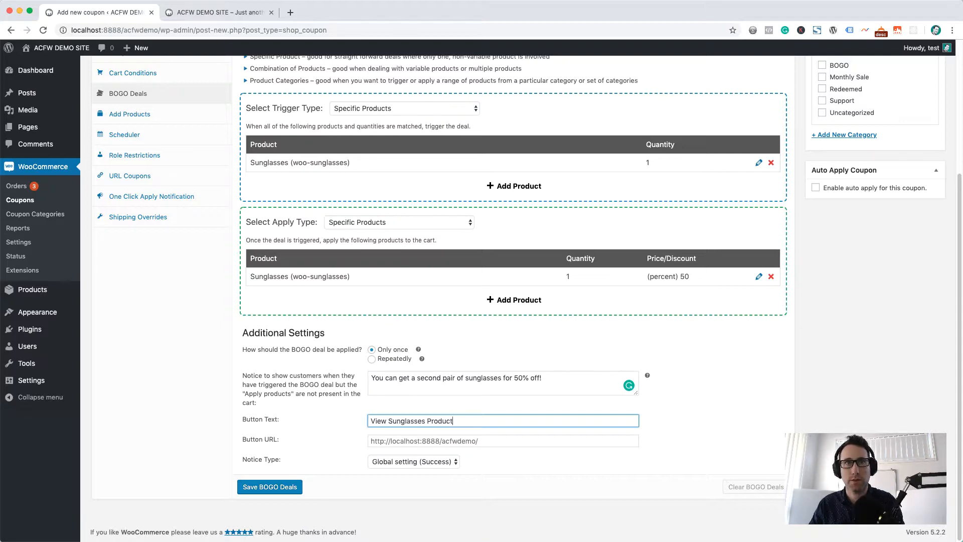
# Copy the link address of the Sunglasses product from page 2 of the demo site's shop.
pyautogui.press('Tab')
pyautogui.hotkey('ctrl', 'Tab')
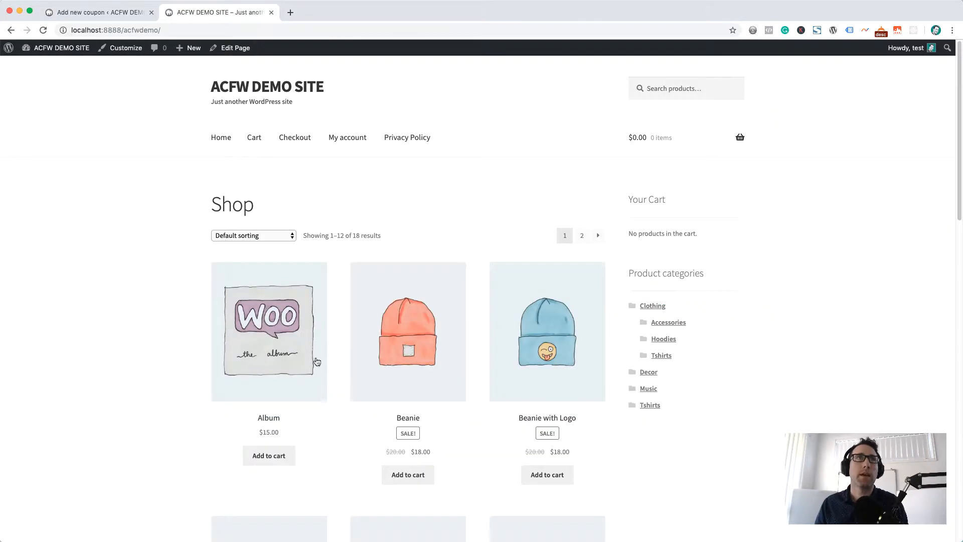
pyautogui.scroll(-15, 327, 369)
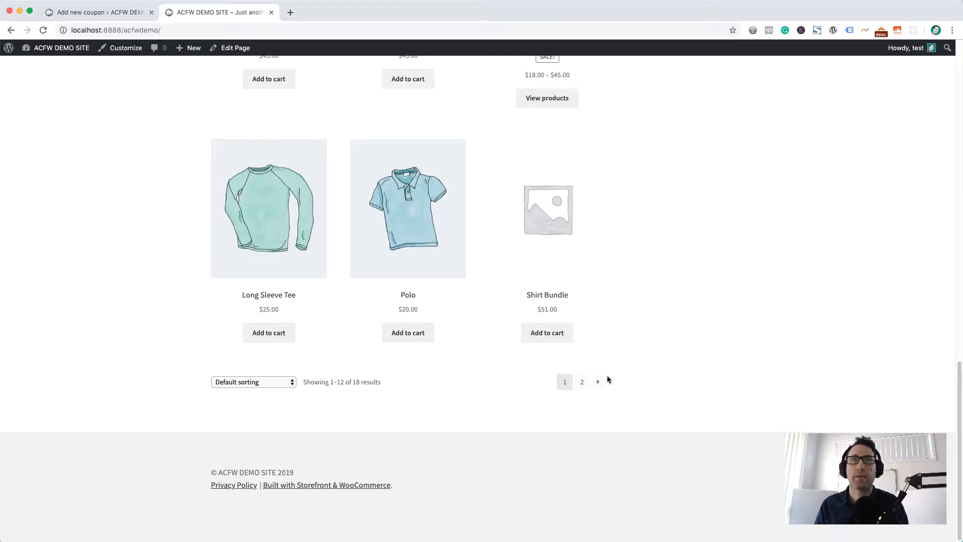
pyautogui.click(584, 376)
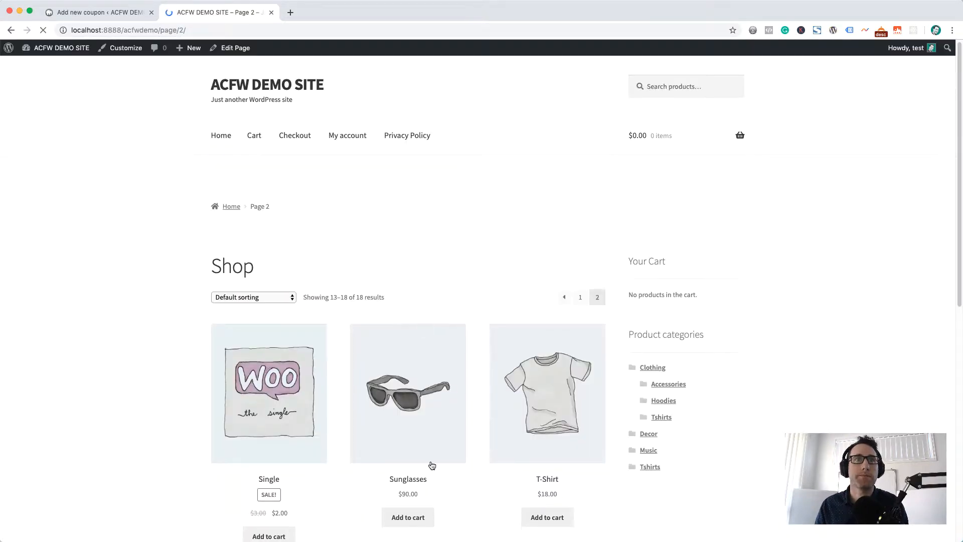
pyautogui.rightClick(408, 458)
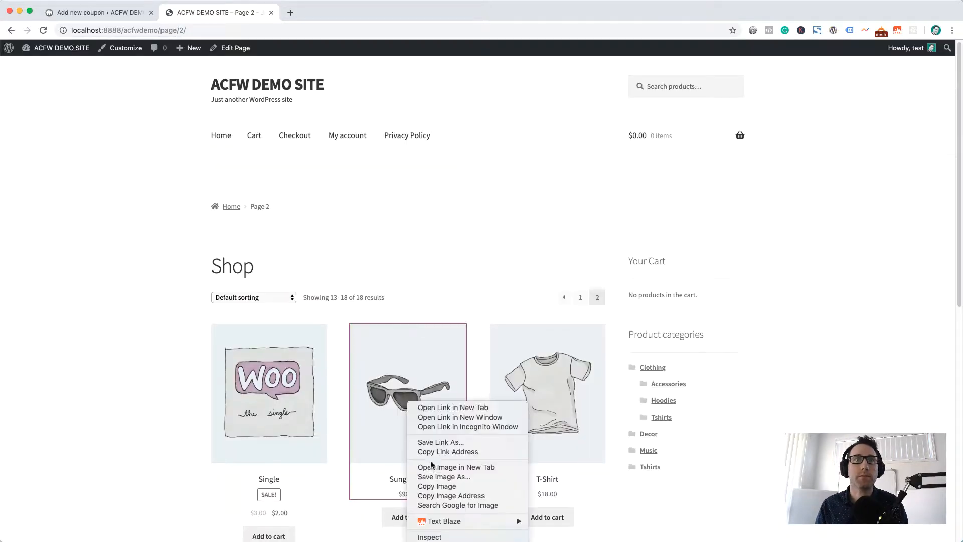
pyautogui.click(423, 453)
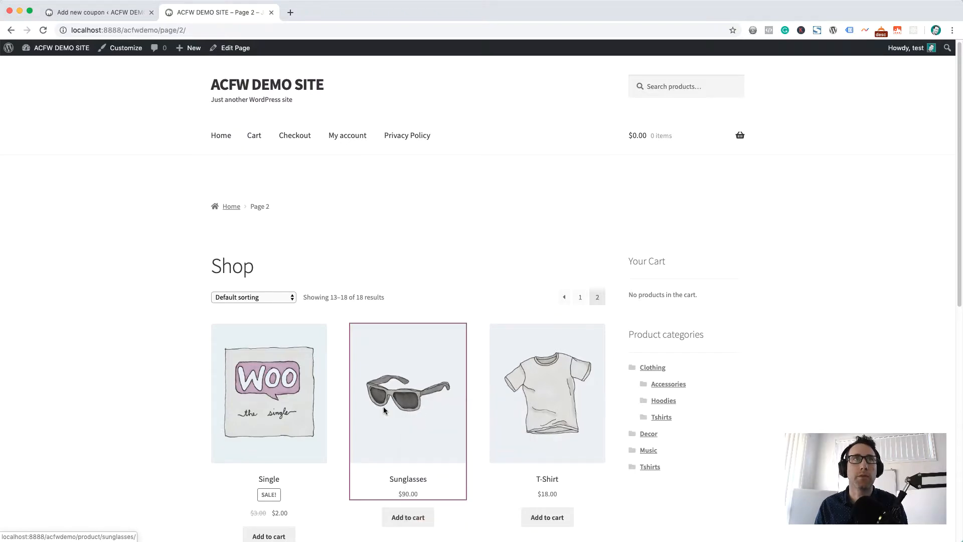
pyautogui.press('super+1')
pyautogui.click(401, 442)
pyautogui.press('super+v')
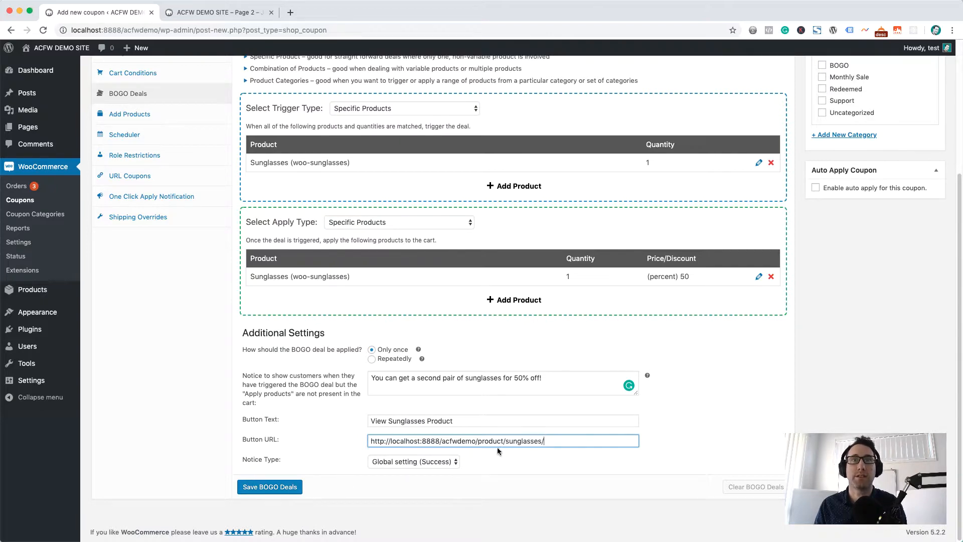
# Publish the BOGOSINGLE coupon and dismiss the browser alert.
pyautogui.scroll(4, 870, 294)
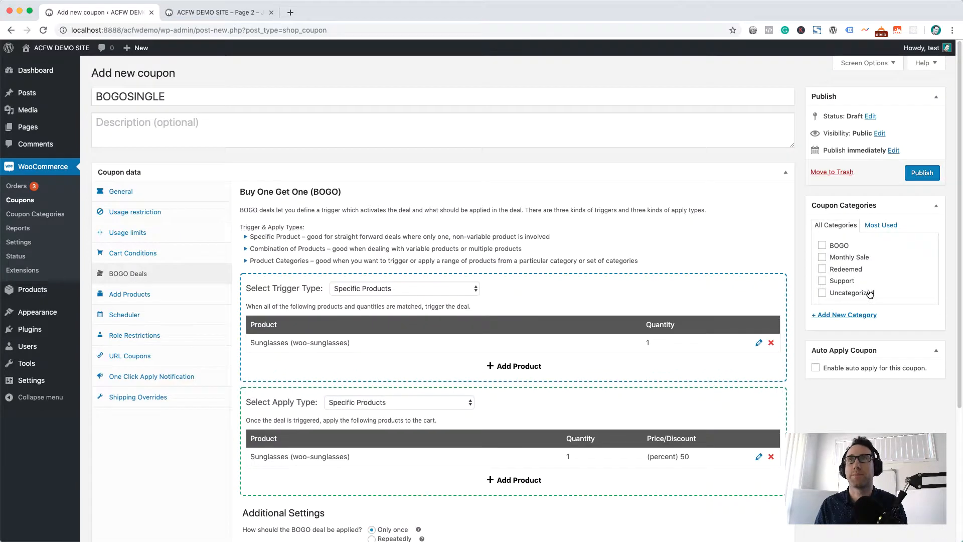
pyautogui.click(919, 176)
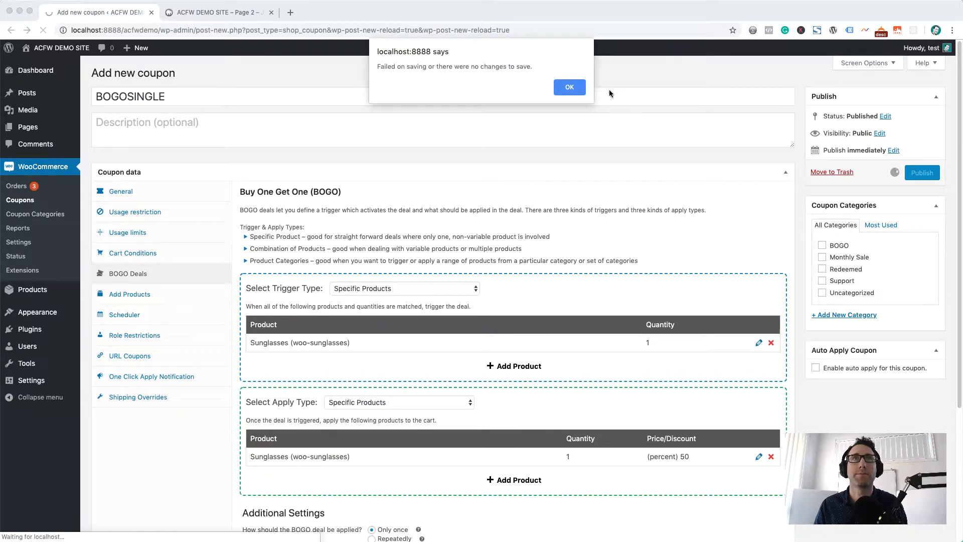
pyautogui.click(569, 87)
# Add Sunglasses to the cart from page 2 of the demo site's shop and open the cart.
pyautogui.hotkey('ctrl', 'Tab')
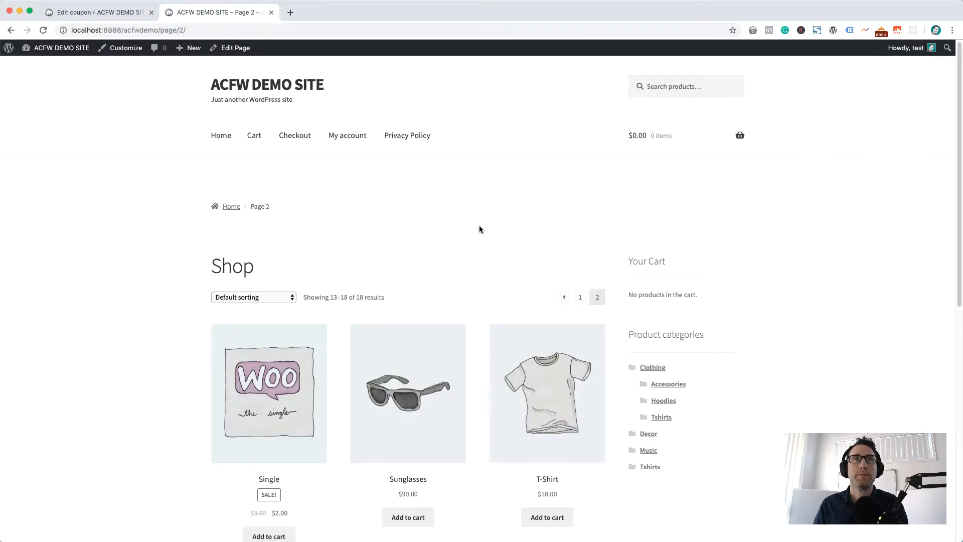
pyautogui.scroll(-3, 407, 245)
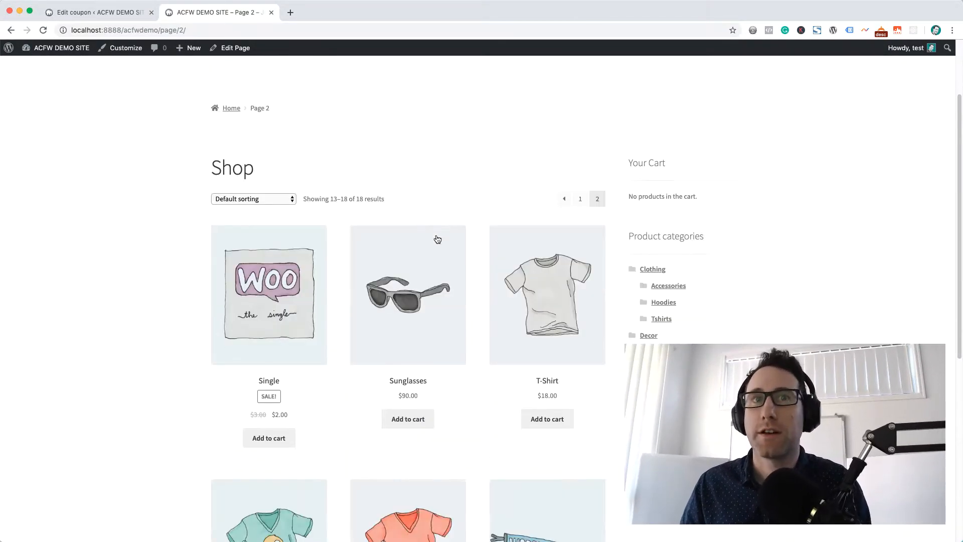
pyautogui.click(412, 419)
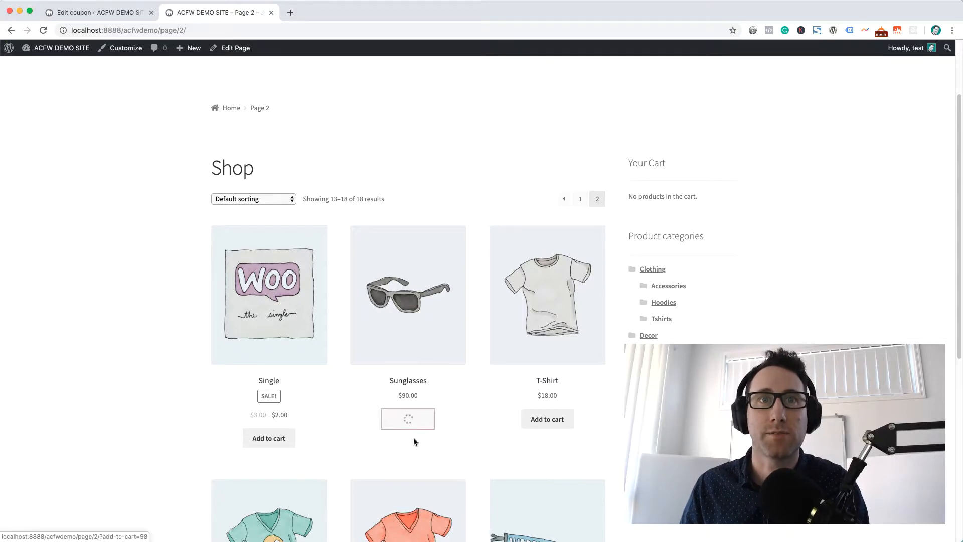
pyautogui.click(444, 426)
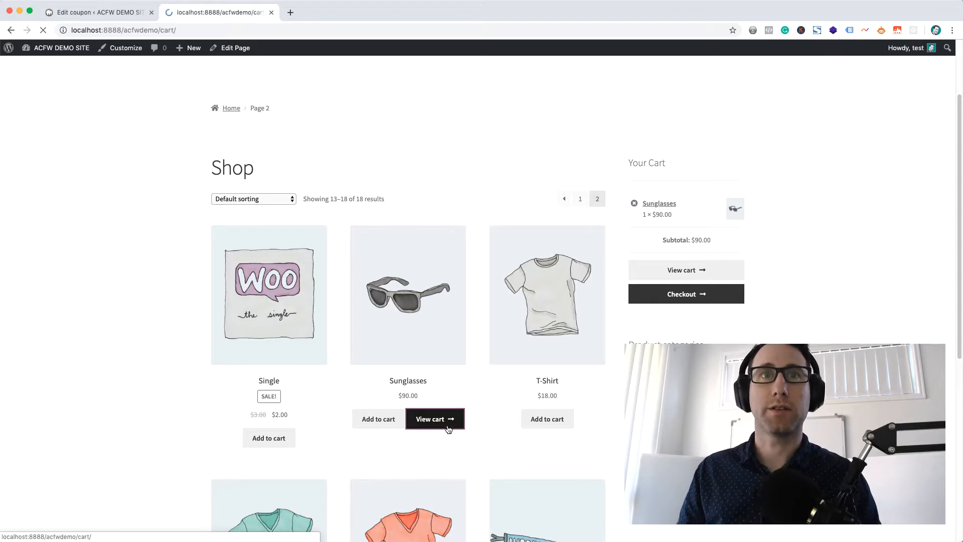
# Apply the coupon code BOGOSINGLE to the cart and review the deal's customer notice.
pyautogui.click(279, 374)
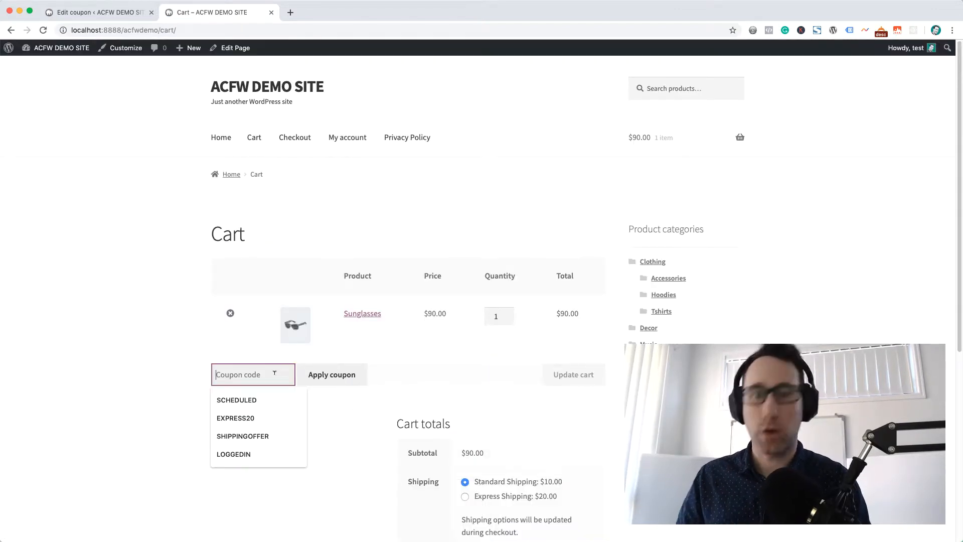
pyautogui.write('BOGOSINGLE')
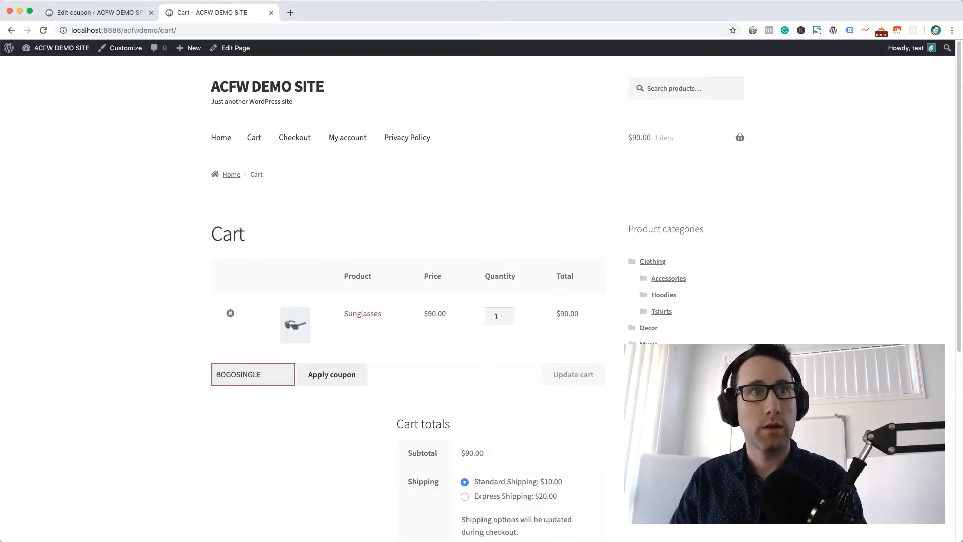
pyautogui.click(309, 379)
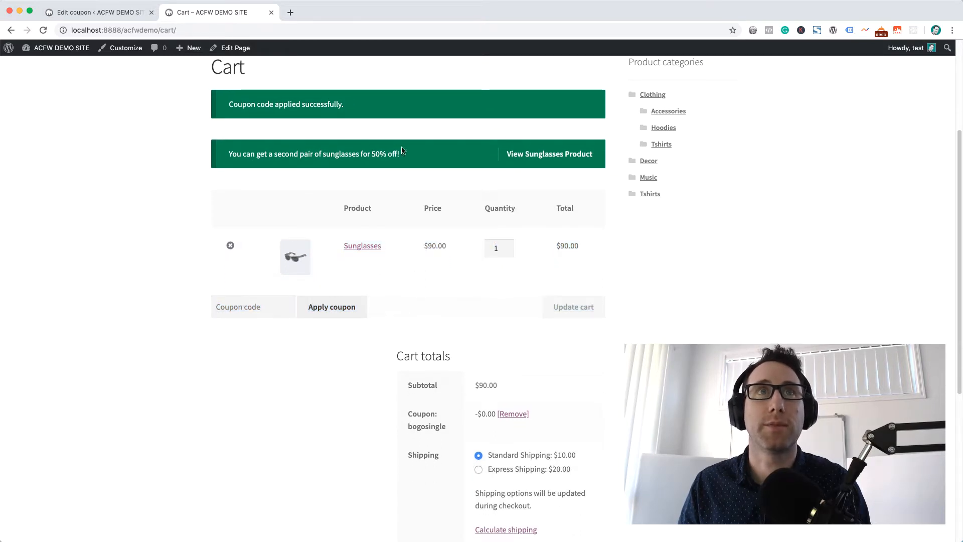
pyautogui.moveTo(405, 153); pyautogui.dragTo(183, 156)
pyautogui.click(182, 157)
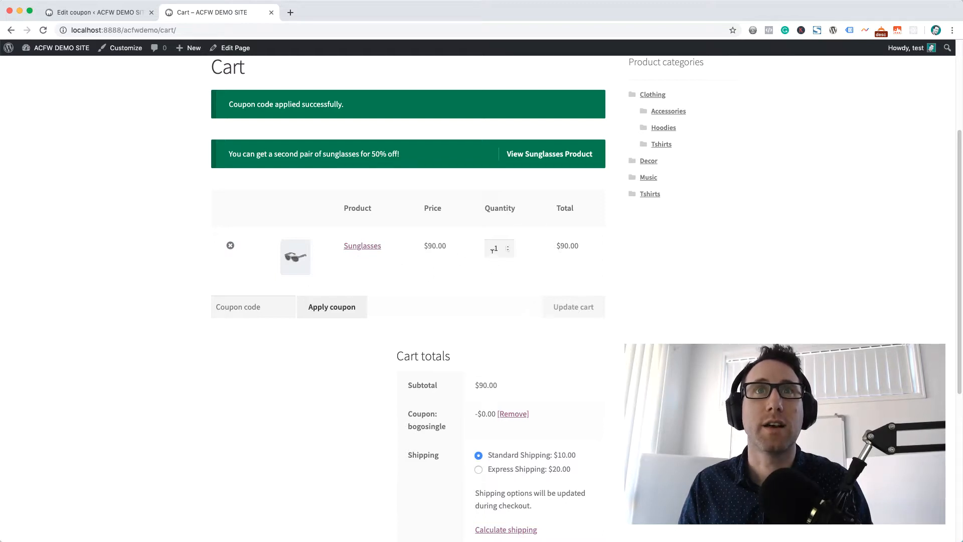
# Update the cart with a Sunglasses quantity of 2 and check the coupon discount in the cart totals.
pyautogui.click(508, 246)
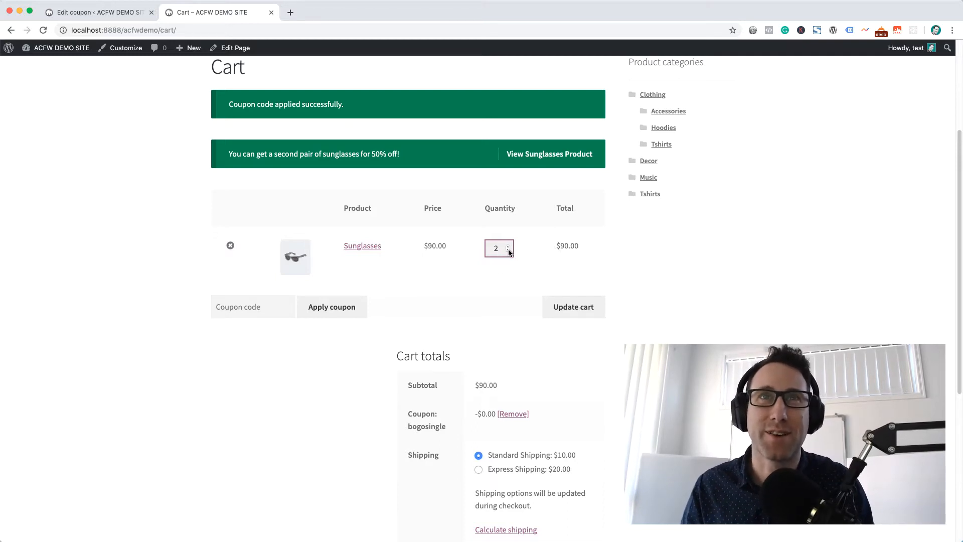
pyautogui.click(578, 308)
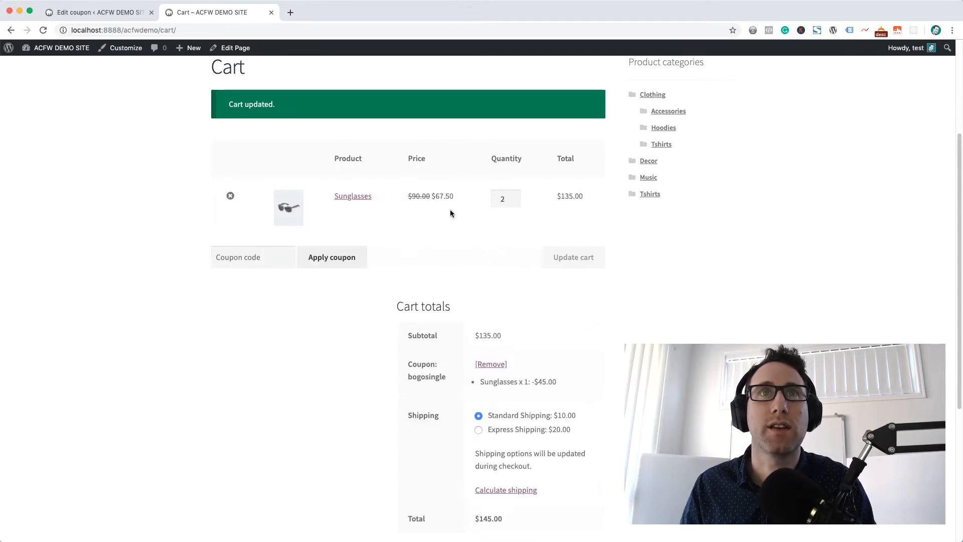
pyautogui.moveTo(563, 383); pyautogui.dragTo(493, 380)
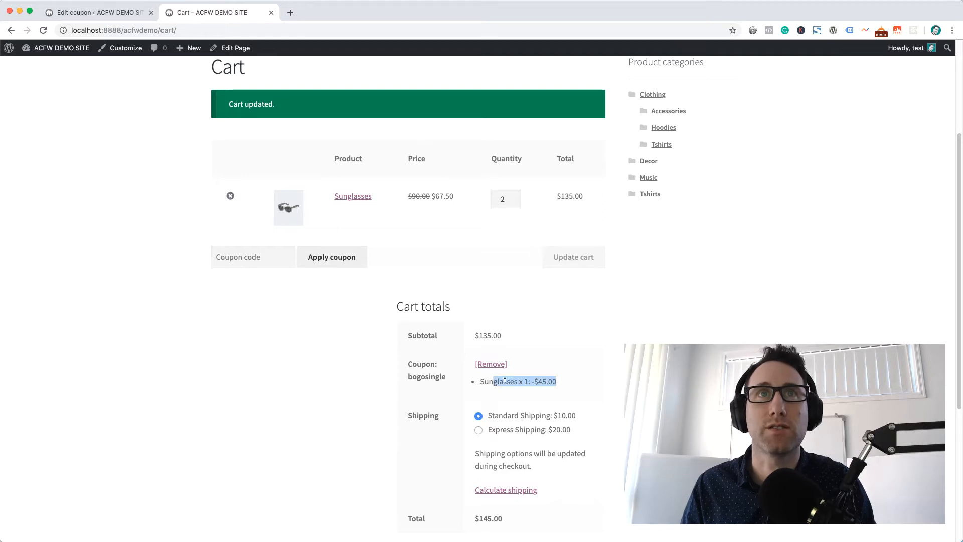
pyautogui.click(519, 378)
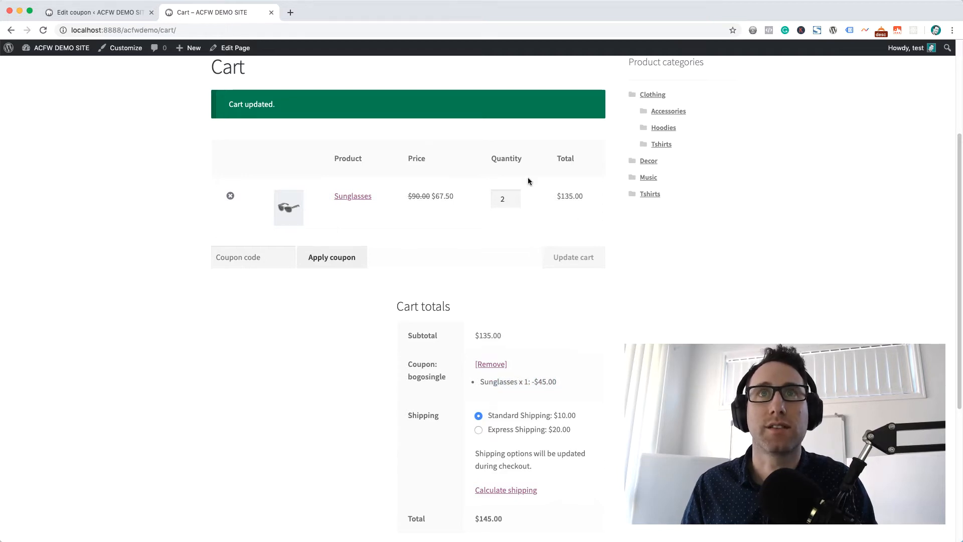
pyautogui.click(485, 340)
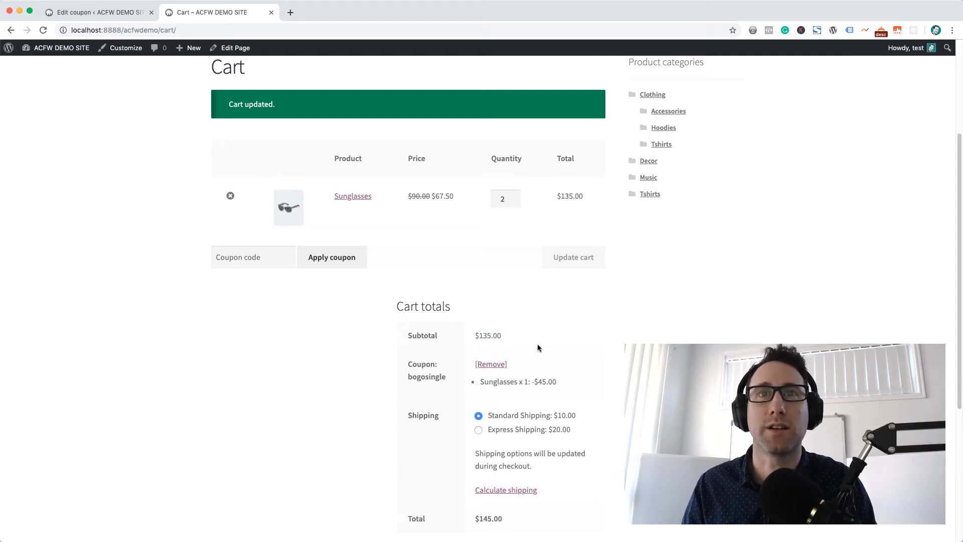
pyautogui.scroll(-1, 540, 358)
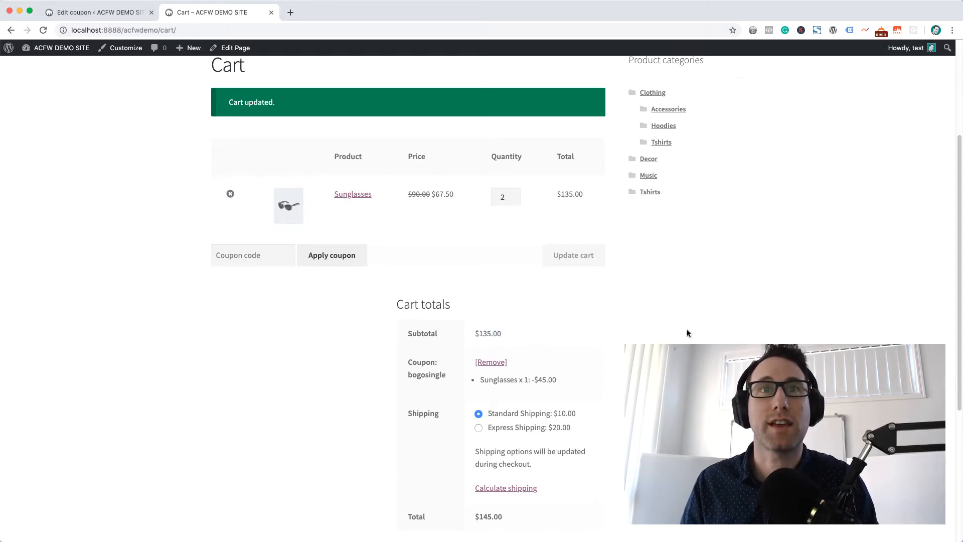